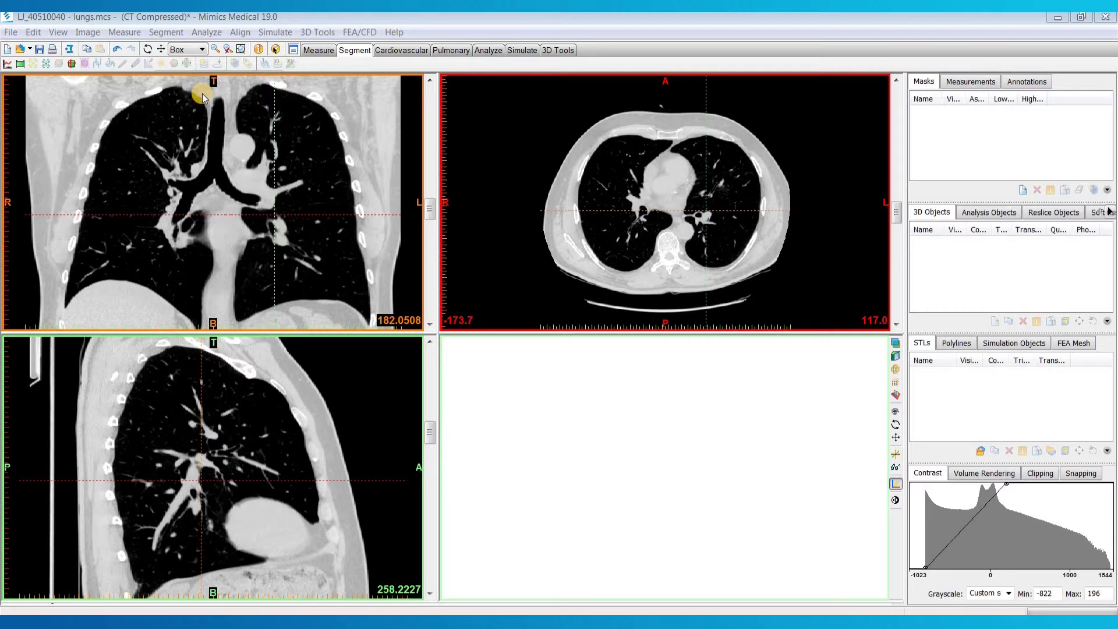
# Open the pulmonary Segment Airway tool and move its dialog clear of the coronal view
pyautogui.click(166, 32)
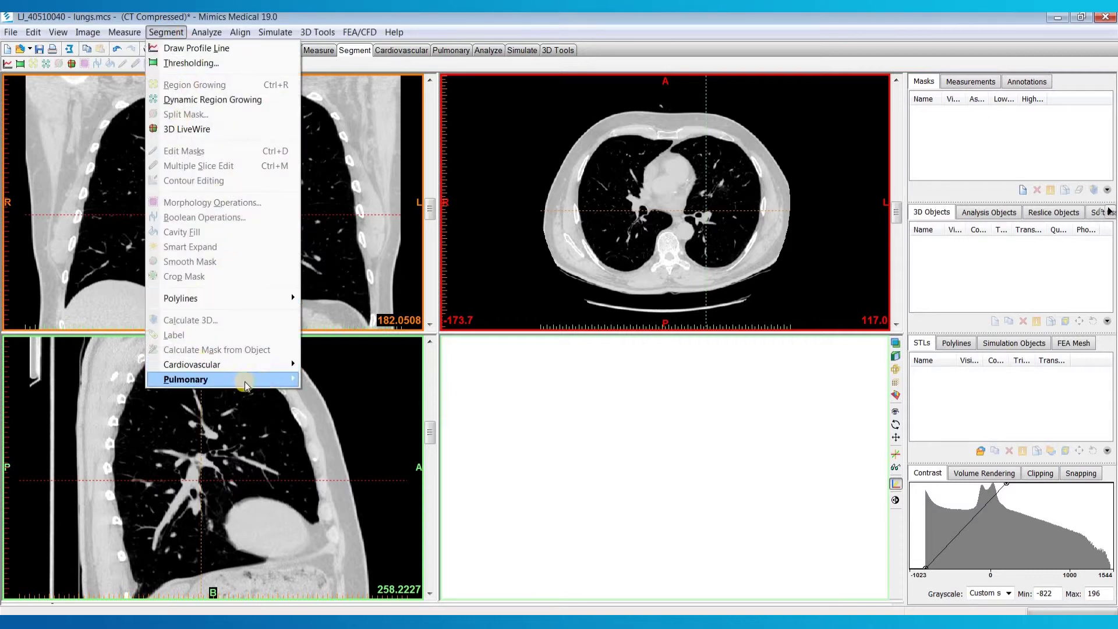
pyautogui.moveTo(262, 379)
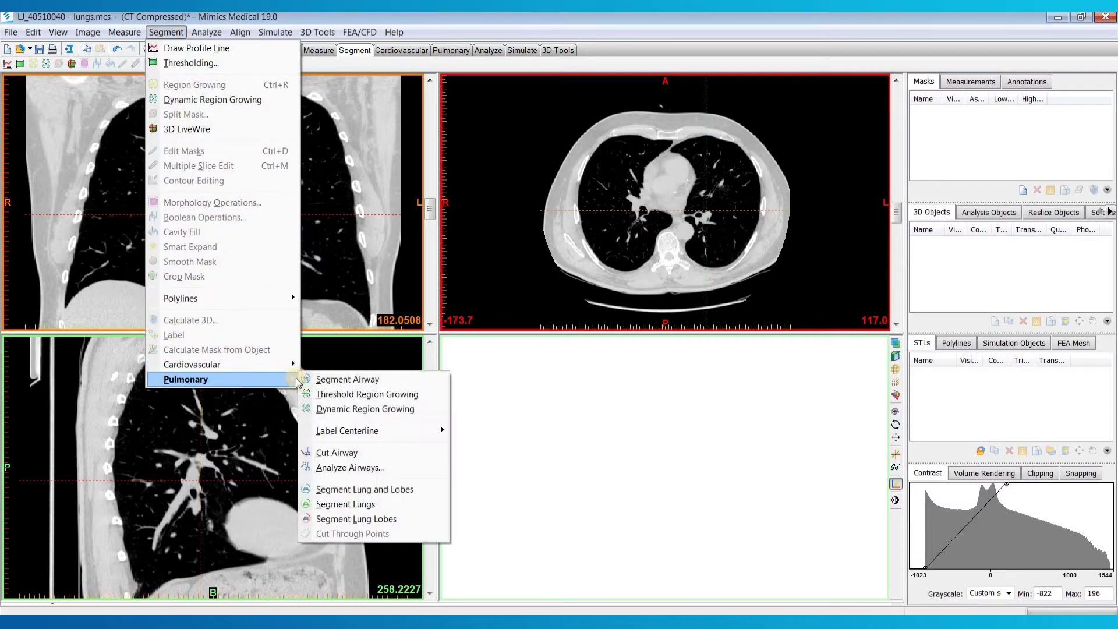
pyautogui.click(341, 377)
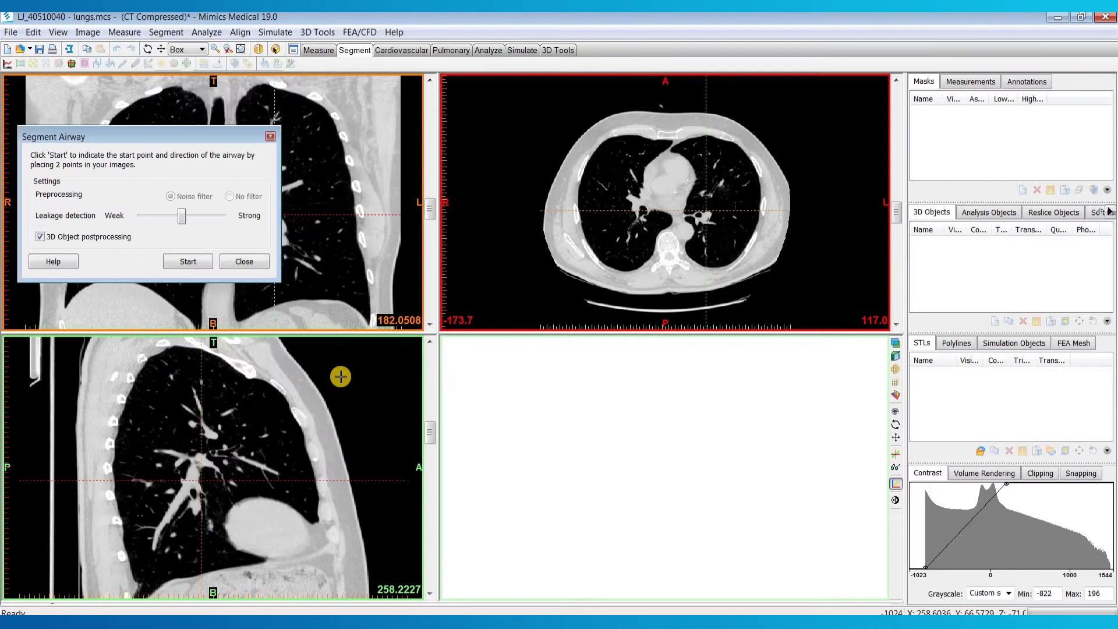
pyautogui.moveTo(167, 136); pyautogui.dragTo(570, 330)
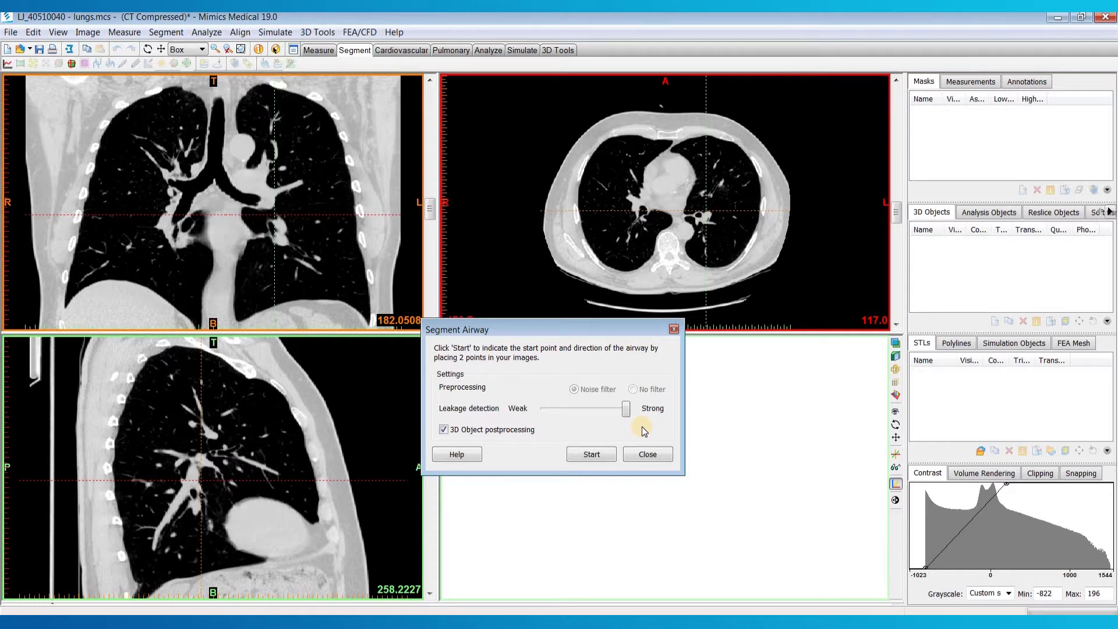
# Set the leakage detection midway between Weak and Strong and start the airway segmentation
pyautogui.moveTo(626, 410); pyautogui.dragTo(602, 413)
pyautogui.moveTo(550, 421); pyautogui.dragTo(586, 420)
pyautogui.click(594, 457)
pyautogui.click(594, 455)
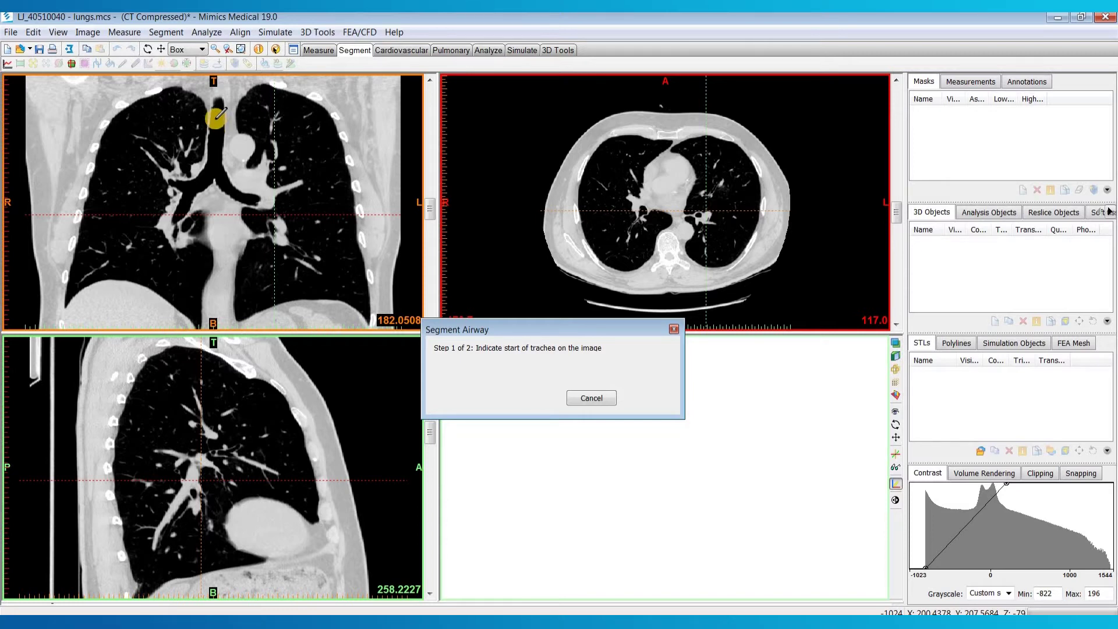
# Indicate the start of the trachea and a second direction point lower in it on the coronal image, and move the progress dialog aside
pyautogui.click(218, 116)
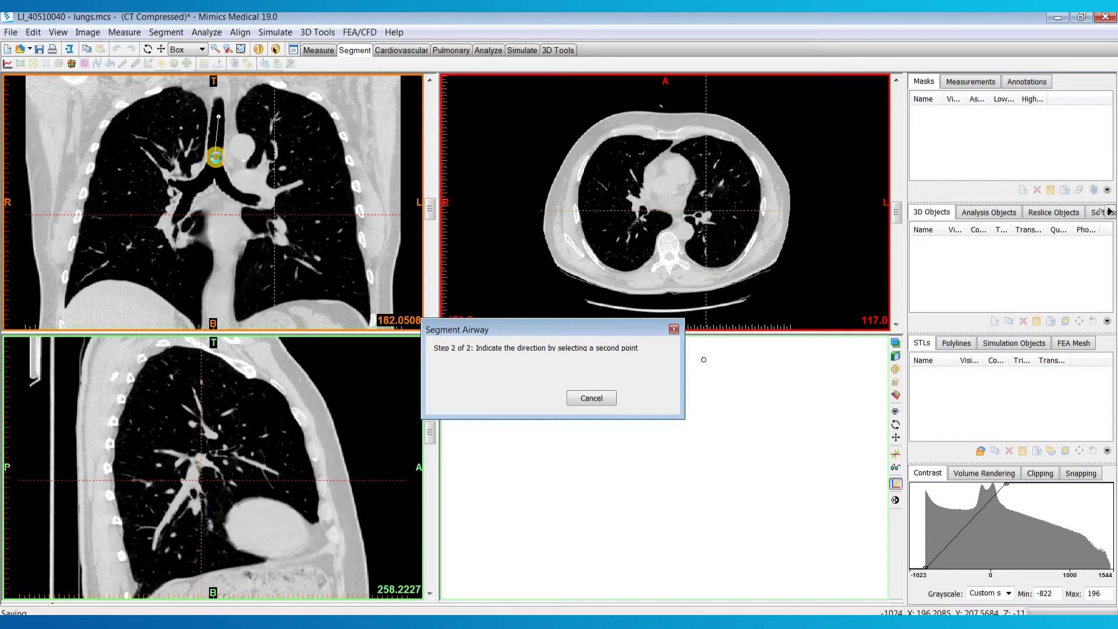
pyautogui.click(216, 156)
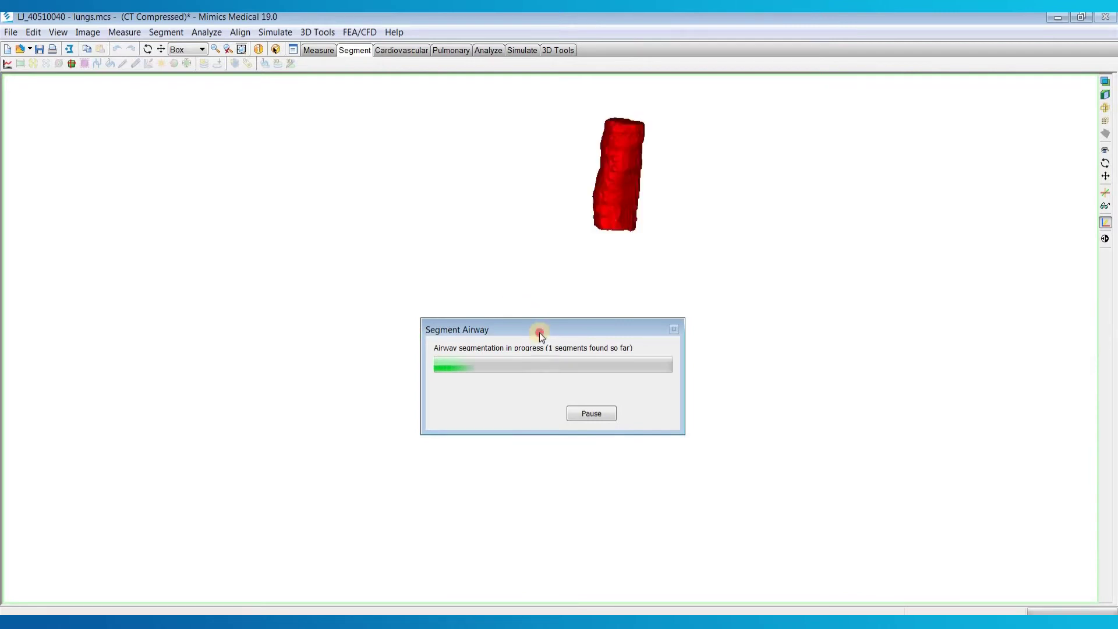
pyautogui.moveTo(206, 146); pyautogui.dragTo(184, 127)
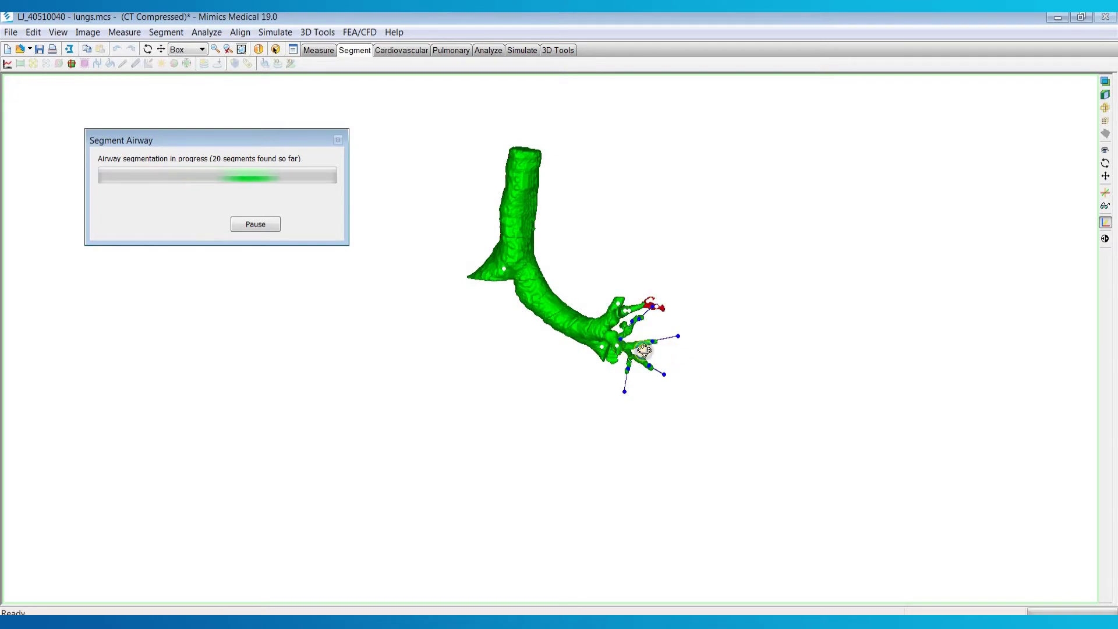
# Examine the growing airway tree from several angles while the segmentation runs
pyautogui.moveTo(676, 355); pyautogui.dragTo(604, 361, button='right')
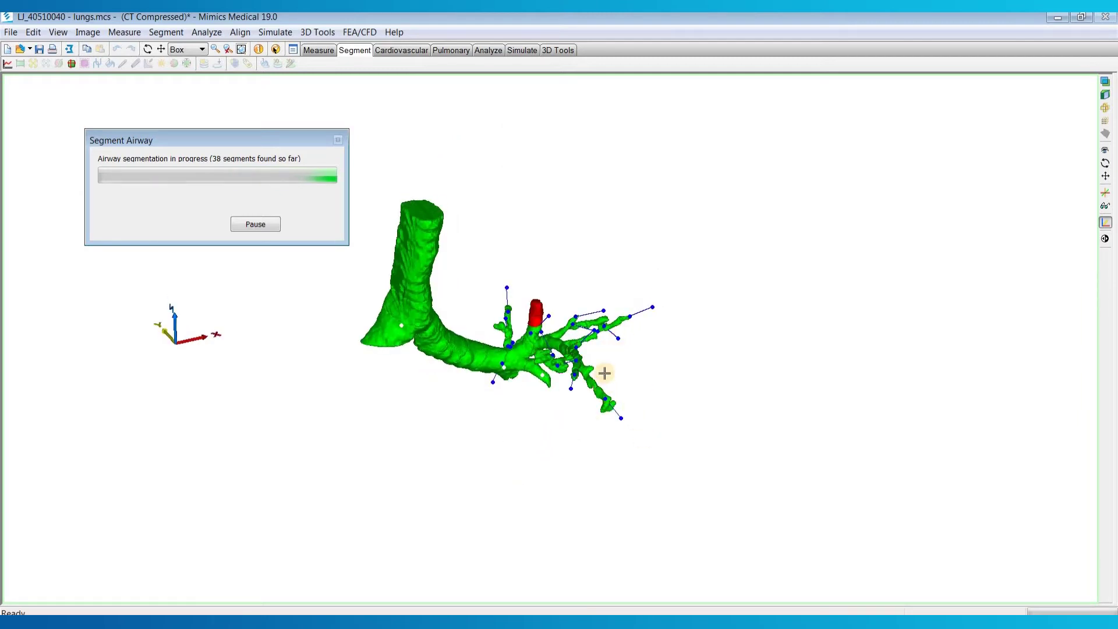
pyautogui.moveTo(608, 374); pyautogui.dragTo(529, 316, button='right')
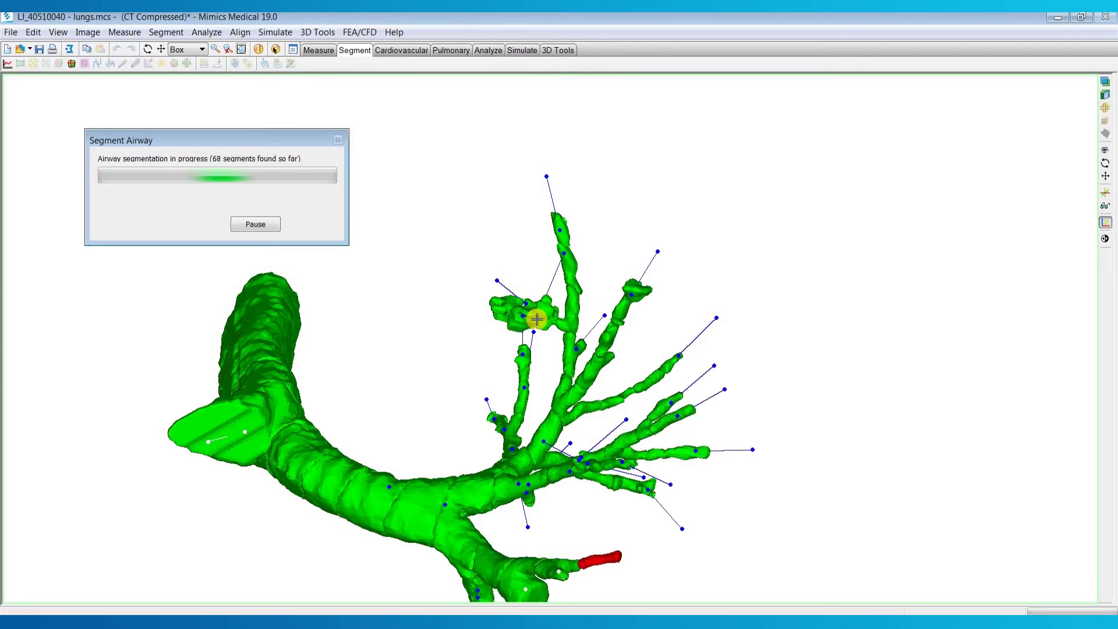
pyautogui.moveTo(536, 319); pyautogui.dragTo(489, 407, button='right')
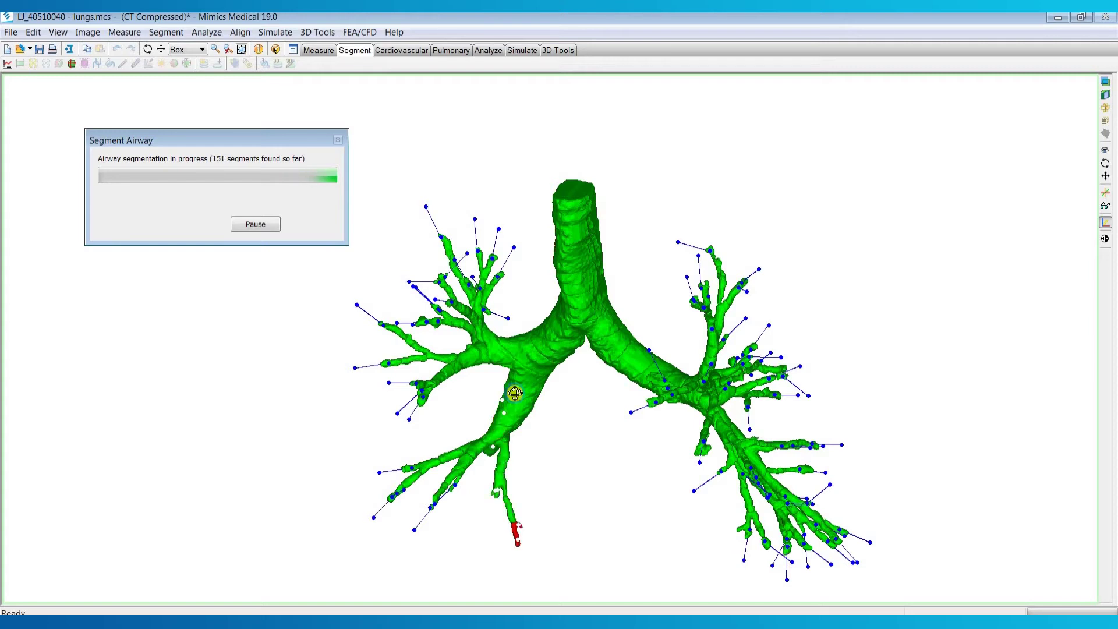
pyautogui.moveTo(512, 392); pyautogui.dragTo(492, 365, button='right')
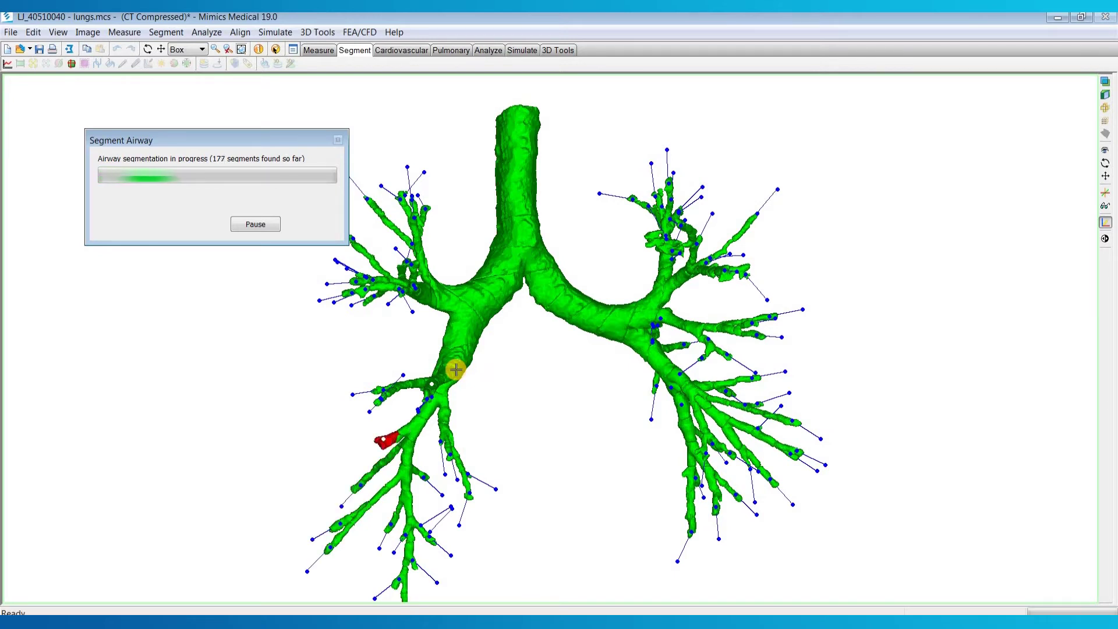
pyautogui.moveTo(458, 371); pyautogui.dragTo(465, 410, button='right')
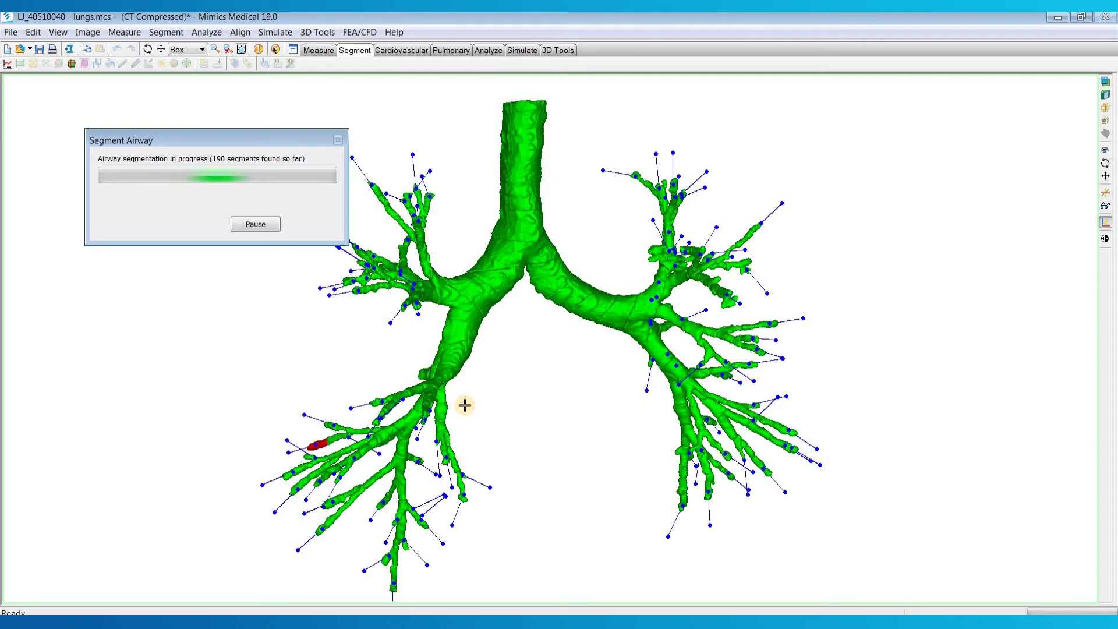
# Put a leakage marker on the irregular, blob-shaped segment in the left upper airway branches
pyautogui.moveTo(465, 404); pyautogui.dragTo(491, 343, button='right')
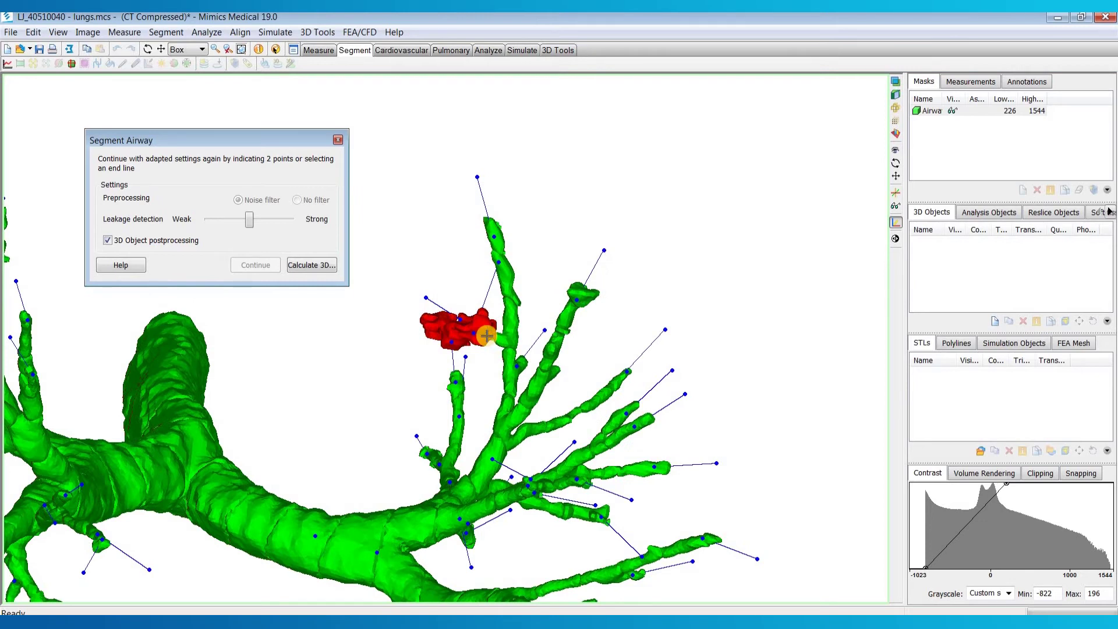
pyautogui.rightClick(483, 332)
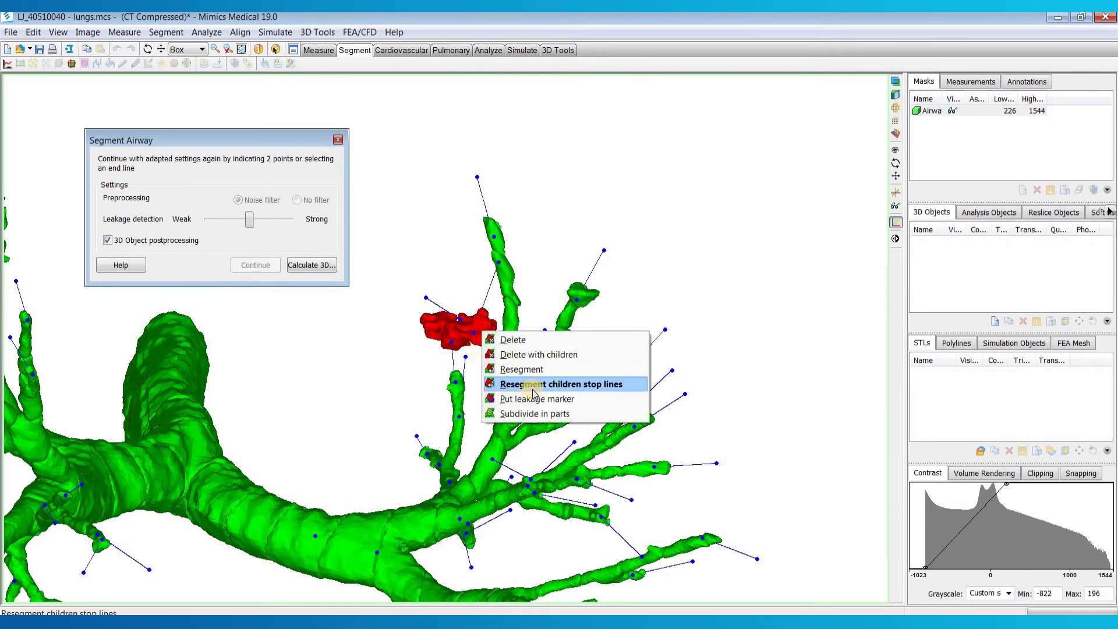
pyautogui.click(594, 400)
# Delete the small end segment at the outer tip of a left lower airway branch
pyautogui.moveTo(489, 375)
pyautogui.mouseDown(button='right')
pyautogui.moveTo(452, 442)
pyautogui.moveTo(439, 379)
pyautogui.moveTo(473, 274)
pyautogui.moveTo(469, 299)
pyautogui.moveTo(496, 348)
pyautogui.mouseUp(button='right')
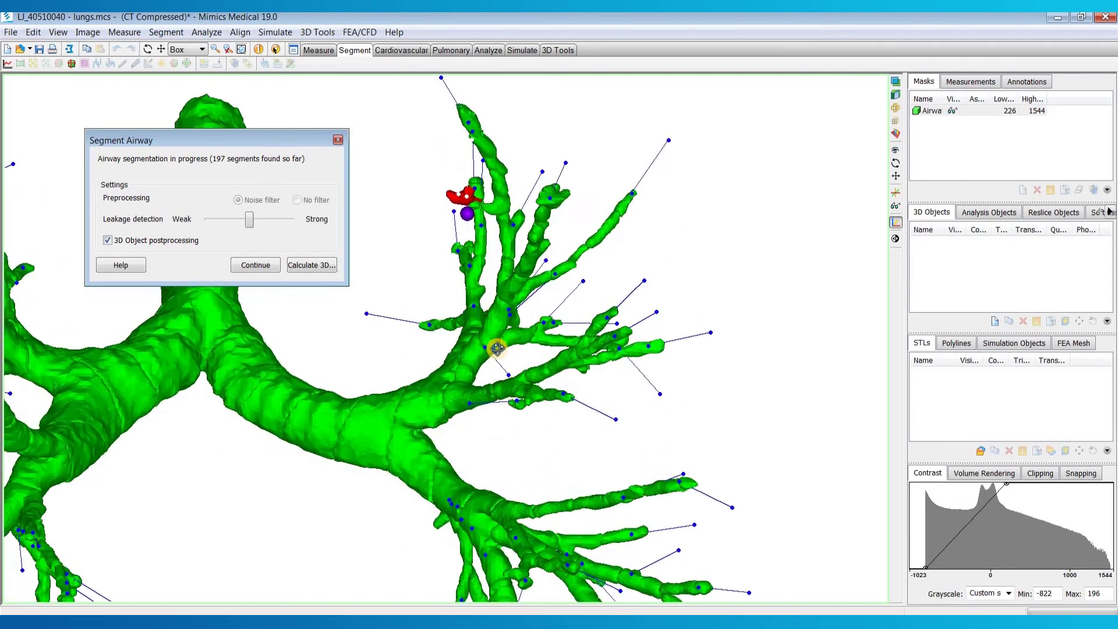
pyautogui.scroll(-3, 495, 373)
pyautogui.moveTo(494, 396); pyautogui.dragTo(581, 464, button='right')
pyautogui.scroll(3, 484, 434)
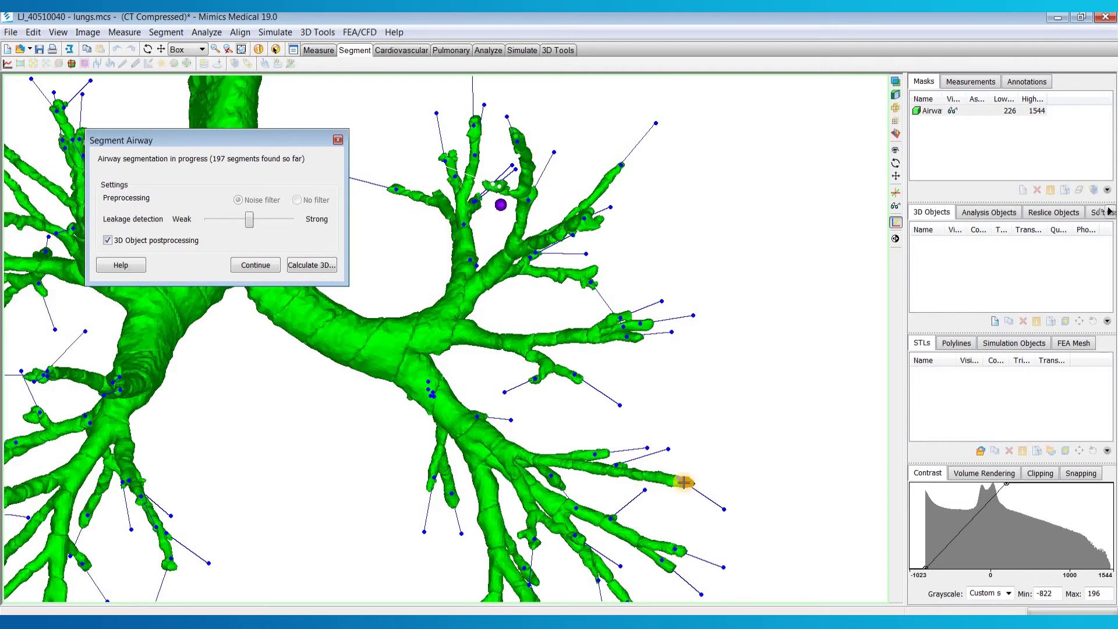
pyautogui.rightClick(684, 483)
pyautogui.click(722, 494)
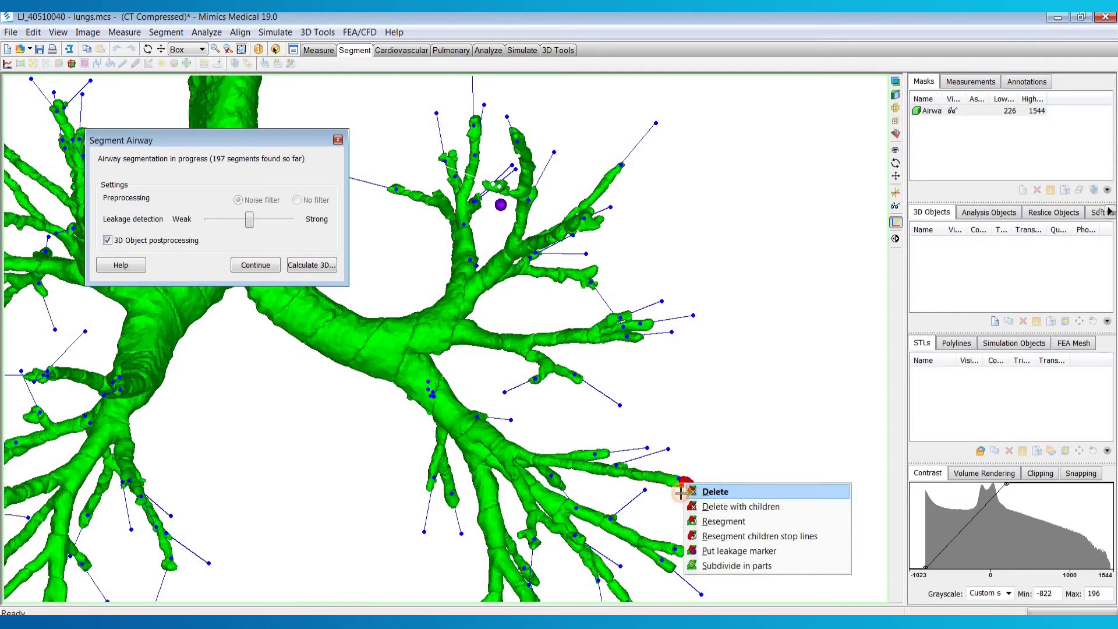
# Delete the left lower bronchus segment together with all of its children
pyautogui.moveTo(583, 448); pyautogui.dragTo(584, 379, button='right')
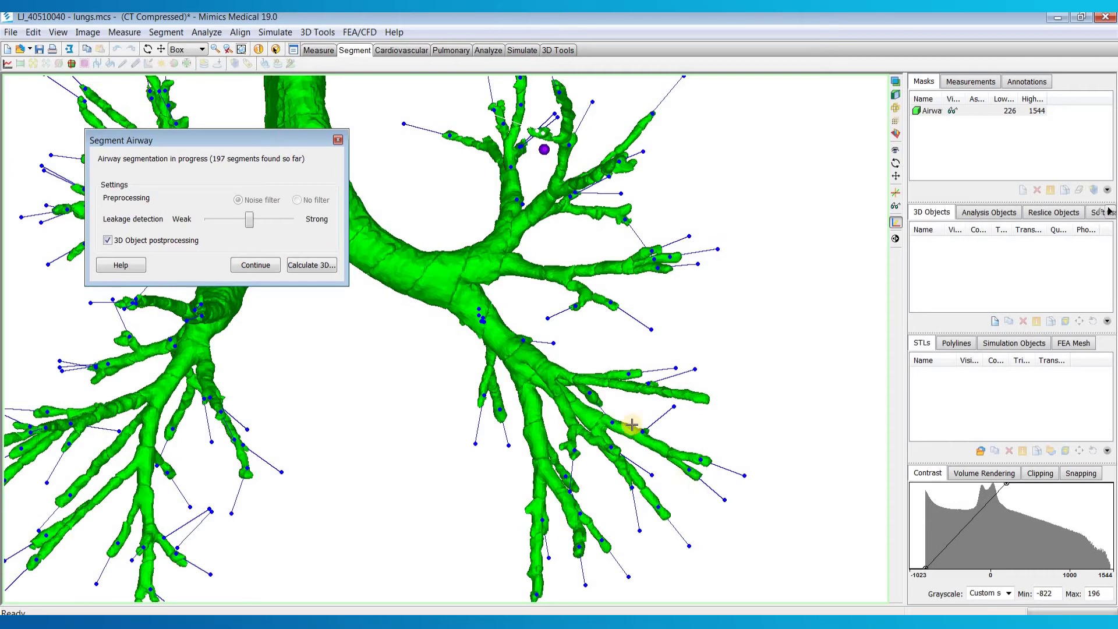
pyautogui.click(499, 338)
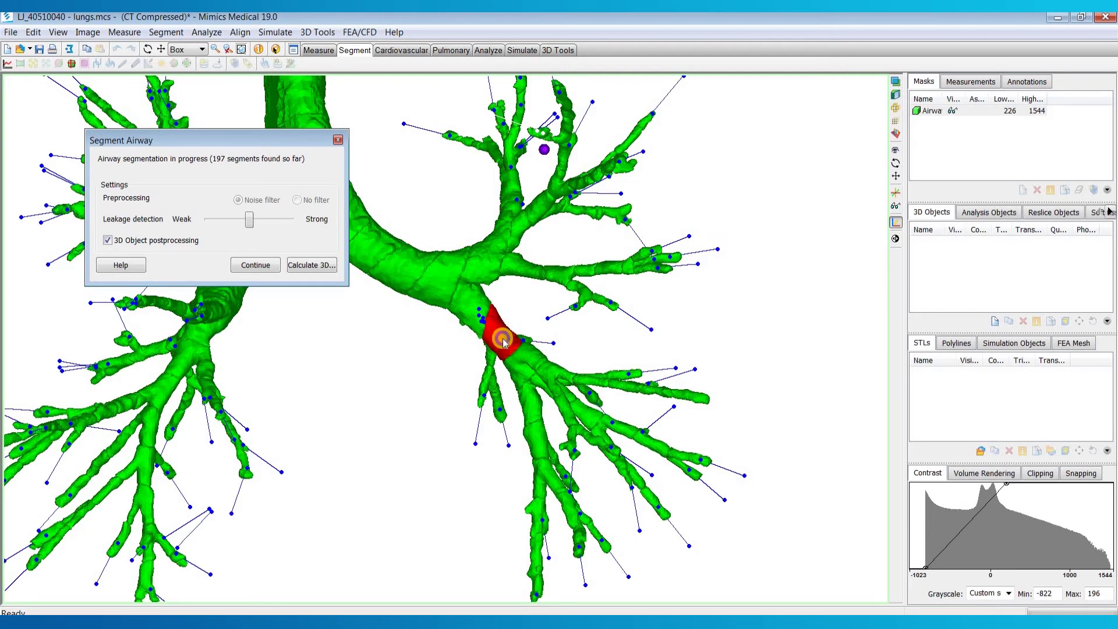
pyautogui.rightClick(503, 340)
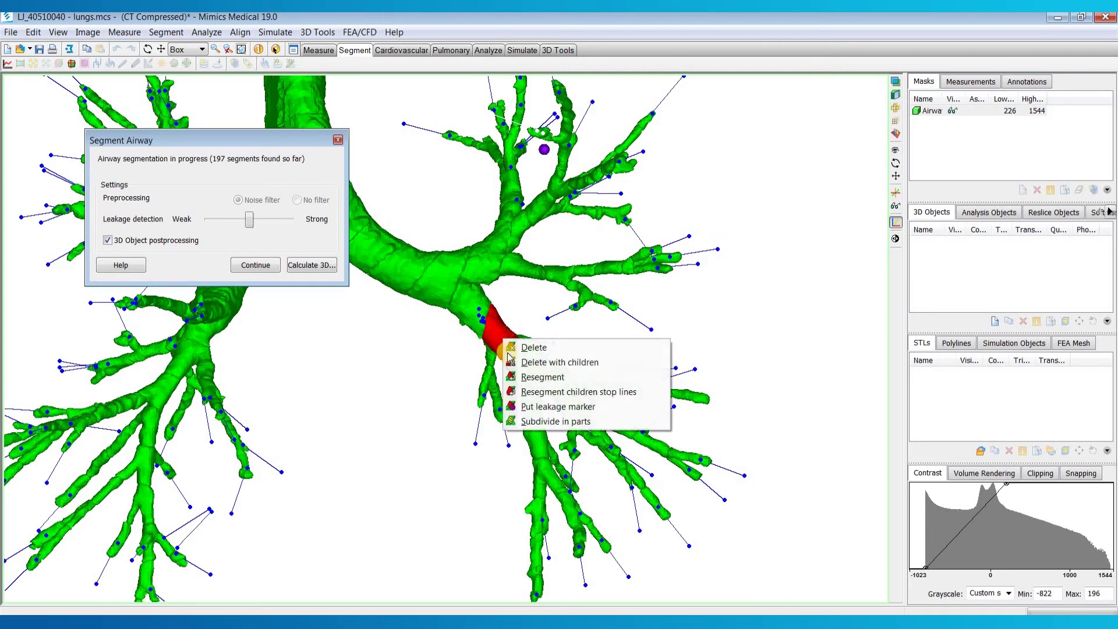
pyautogui.click(623, 363)
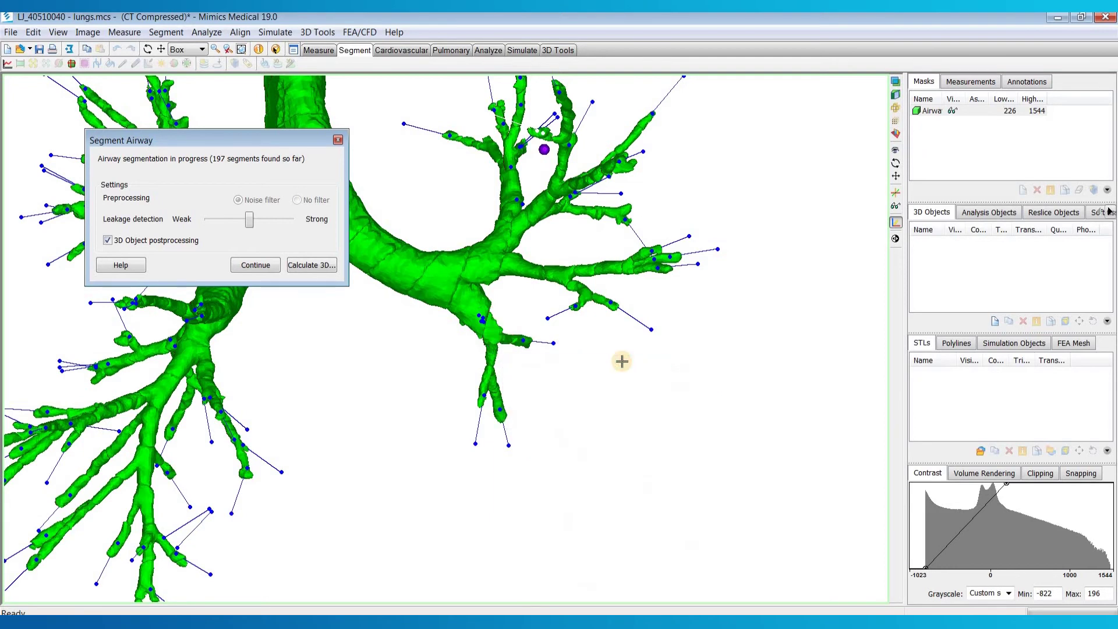
pyautogui.moveTo(544, 351); pyautogui.dragTo(582, 310, button='right')
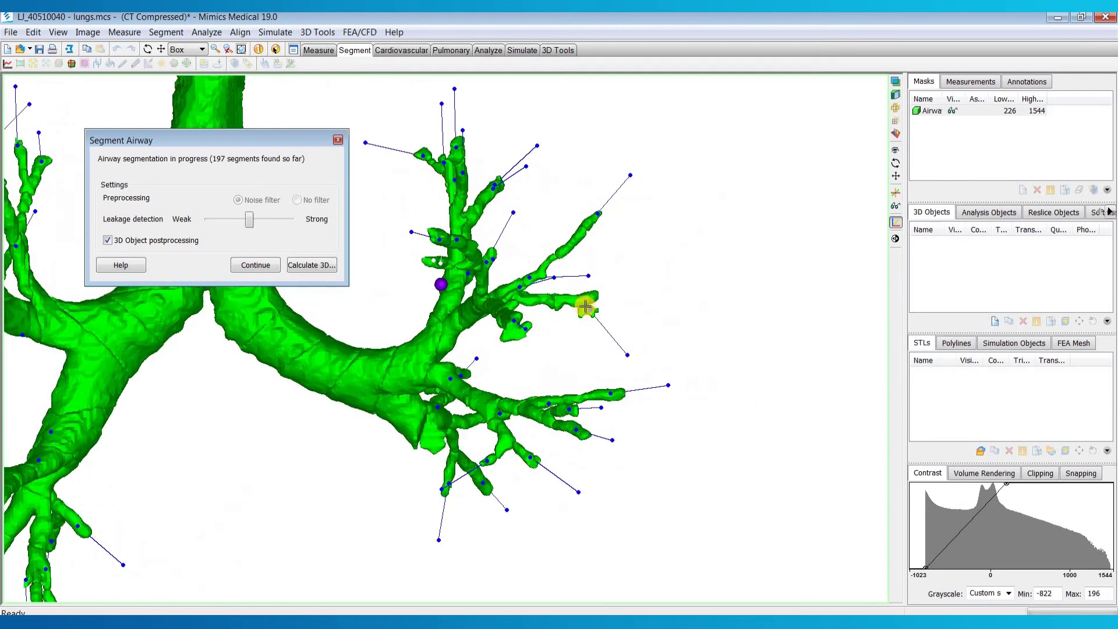
pyautogui.rightClick(577, 300)
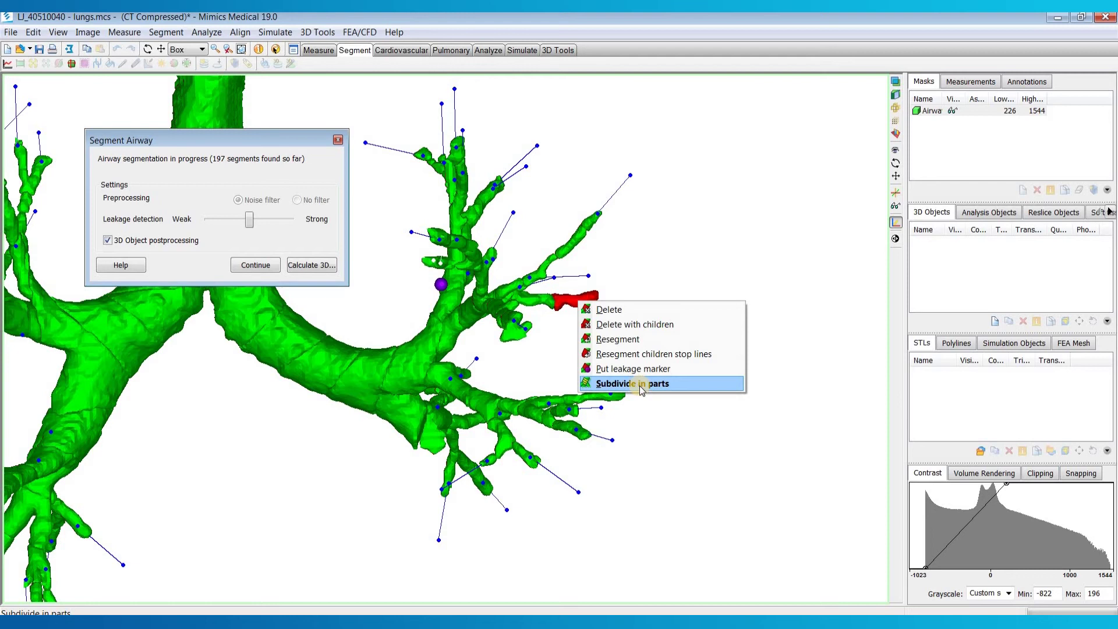
pyautogui.click(624, 458)
# Calculate the 3D airway model and agree to exit the unfinished segmentation
pyautogui.scroll(-5, 425, 299)
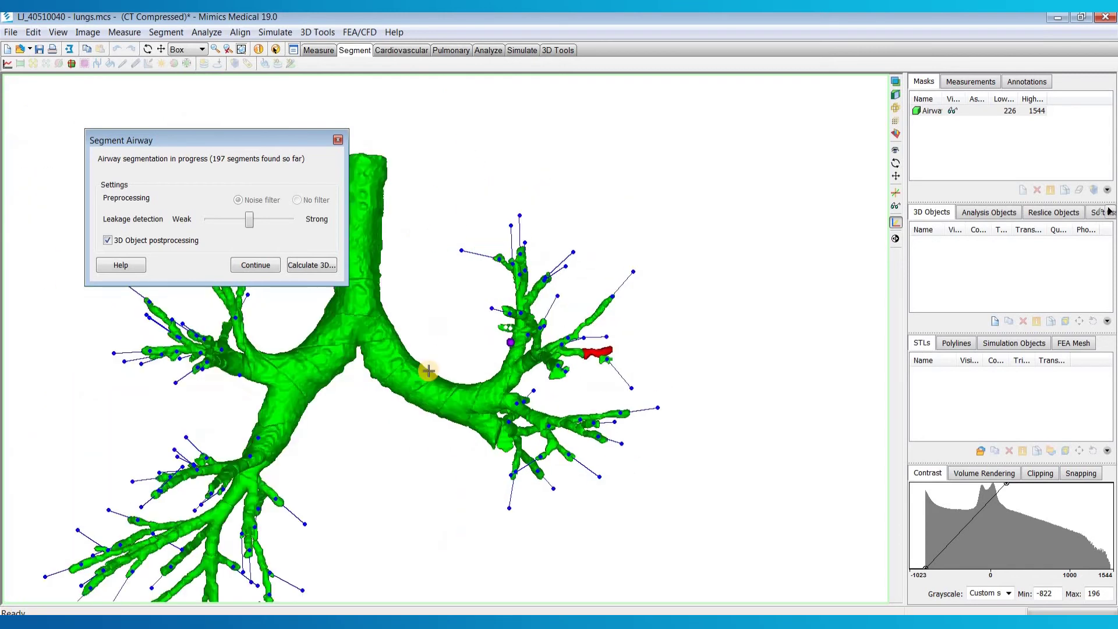
pyautogui.scroll(3, 429, 290)
pyautogui.scroll(-1, 422, 296)
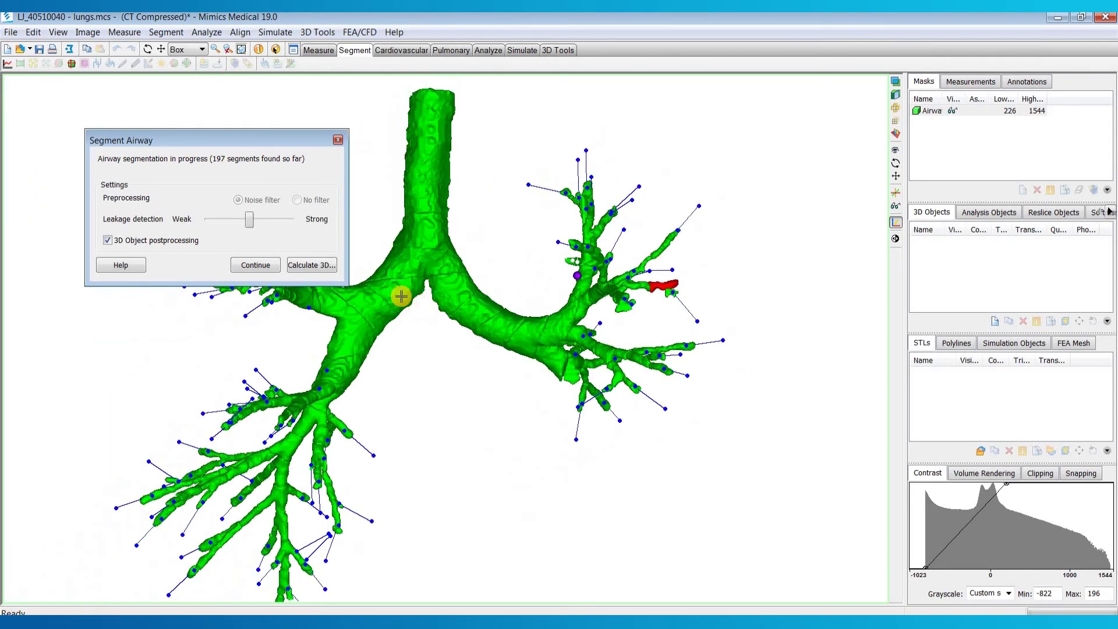
pyautogui.click(310, 265)
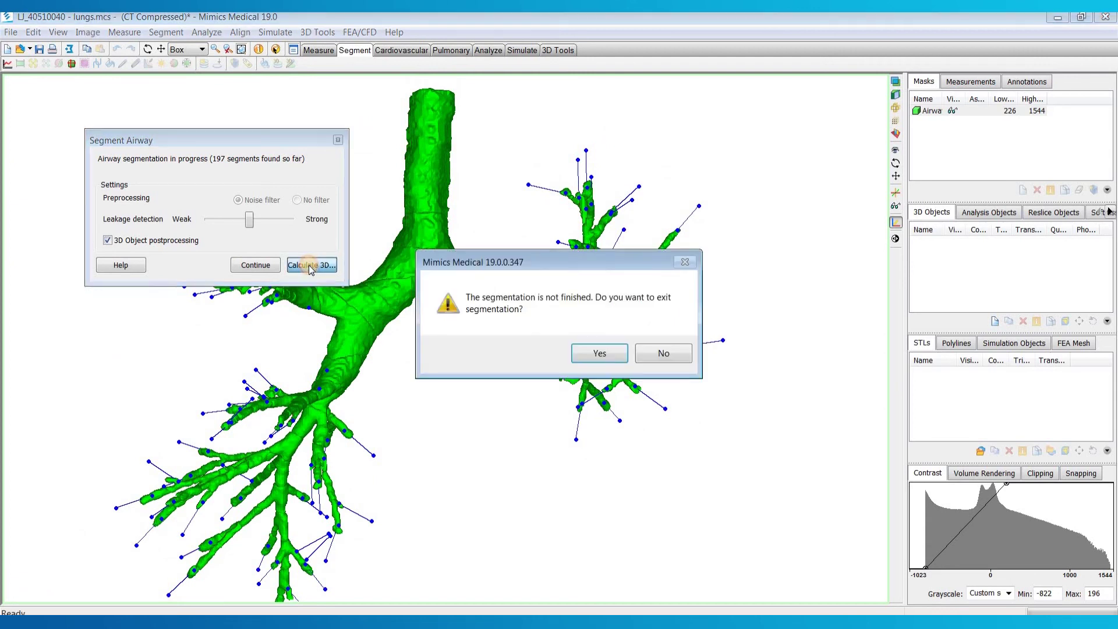
pyautogui.click(591, 357)
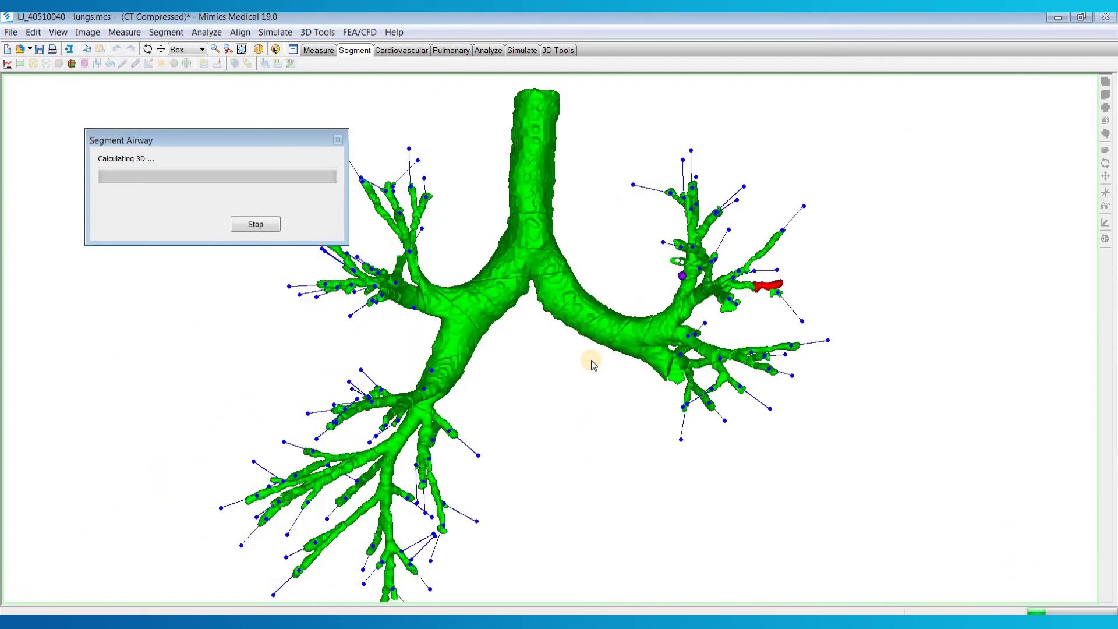